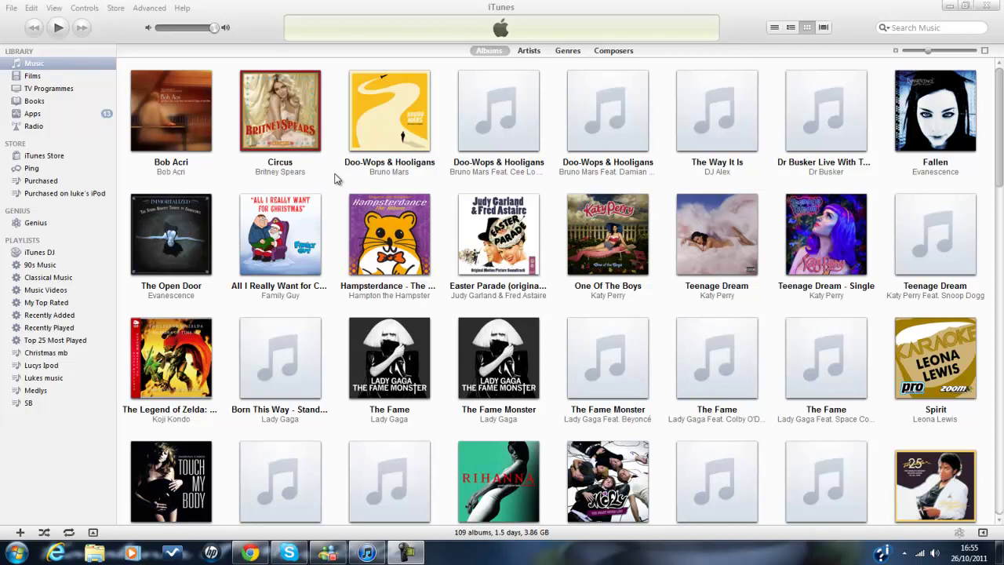
Select the Christmas mb playlist and bring up its context menu of actions
click(64, 353)
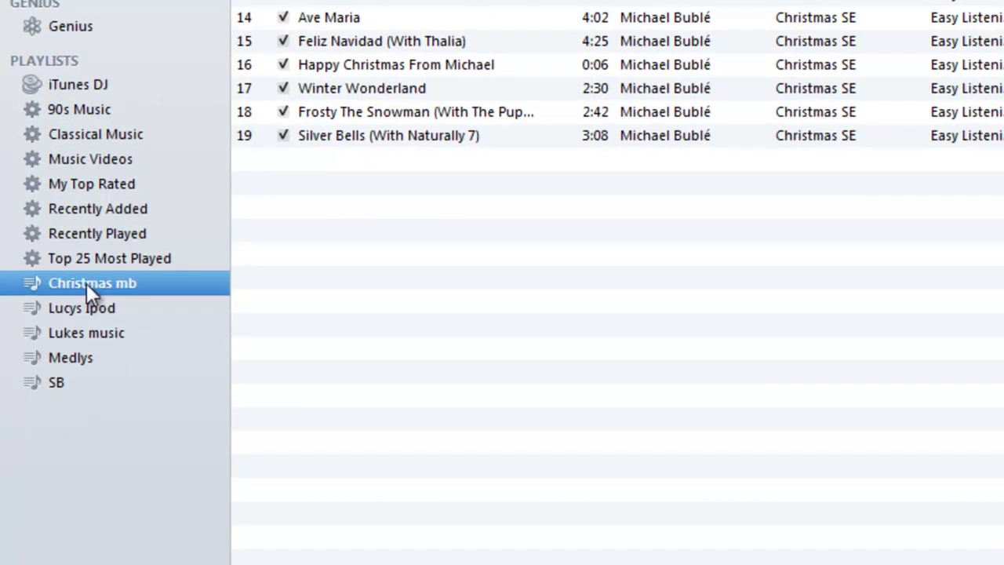
right_click(88, 293)
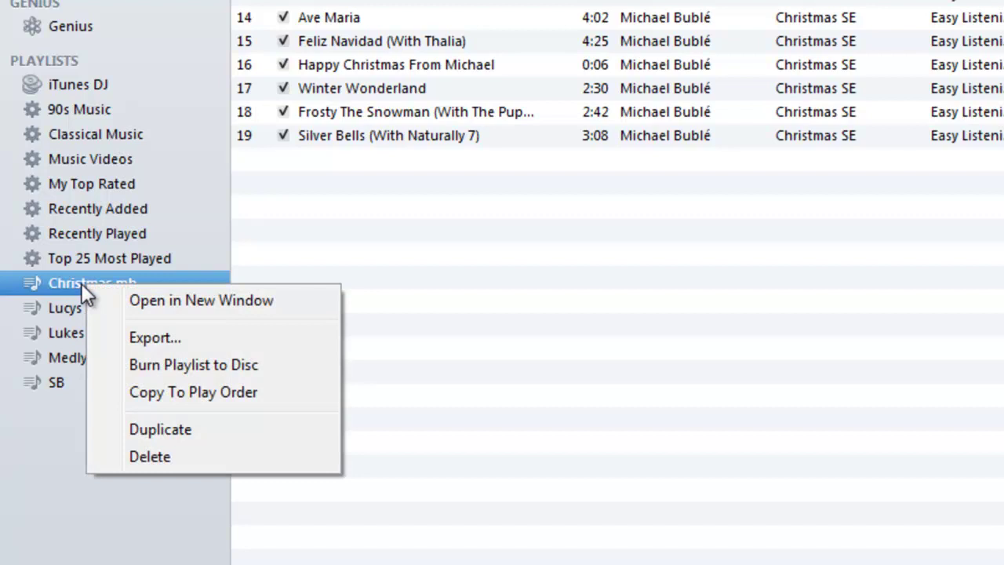
Burn the Christmas mb playlist as an Audio CD at Maximum Possible speed with 2-second gaps
click(138, 365)
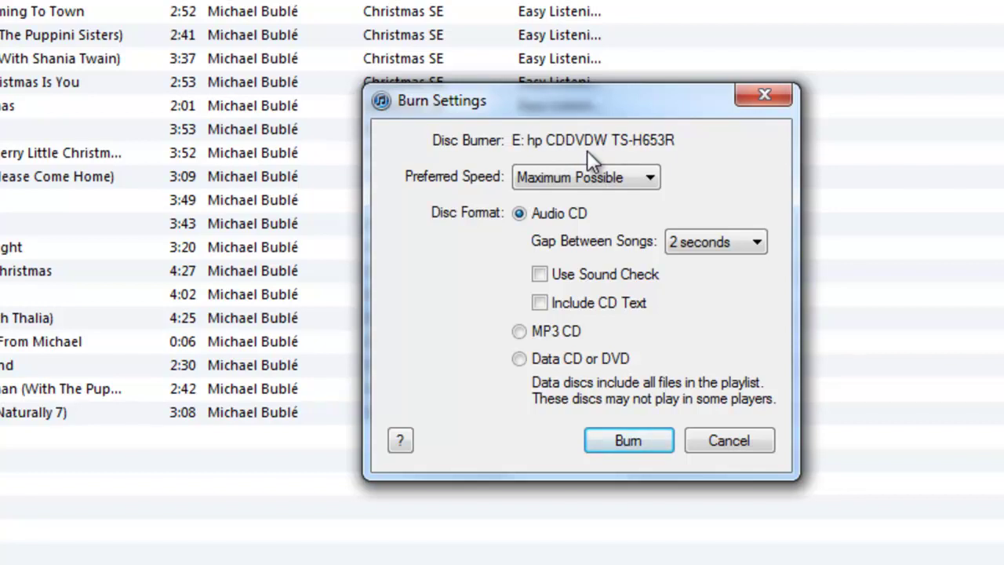
click(539, 184)
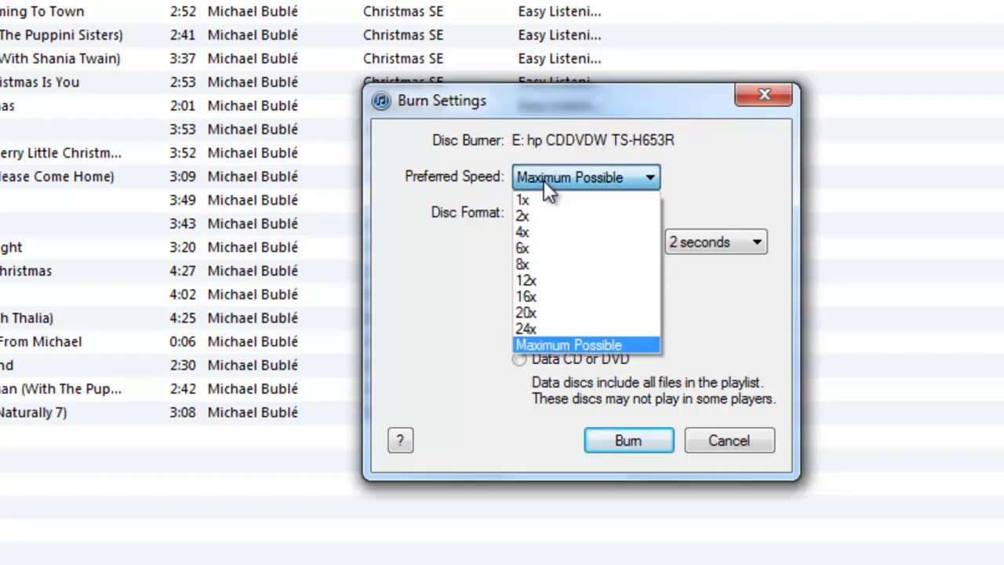
click(544, 180)
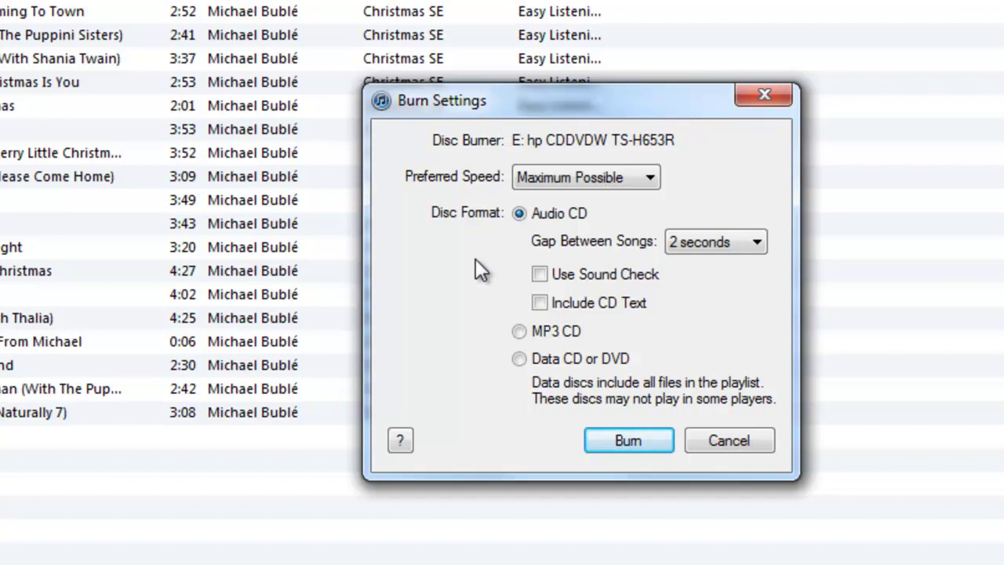
click(707, 228)
click(729, 298)
click(615, 443)
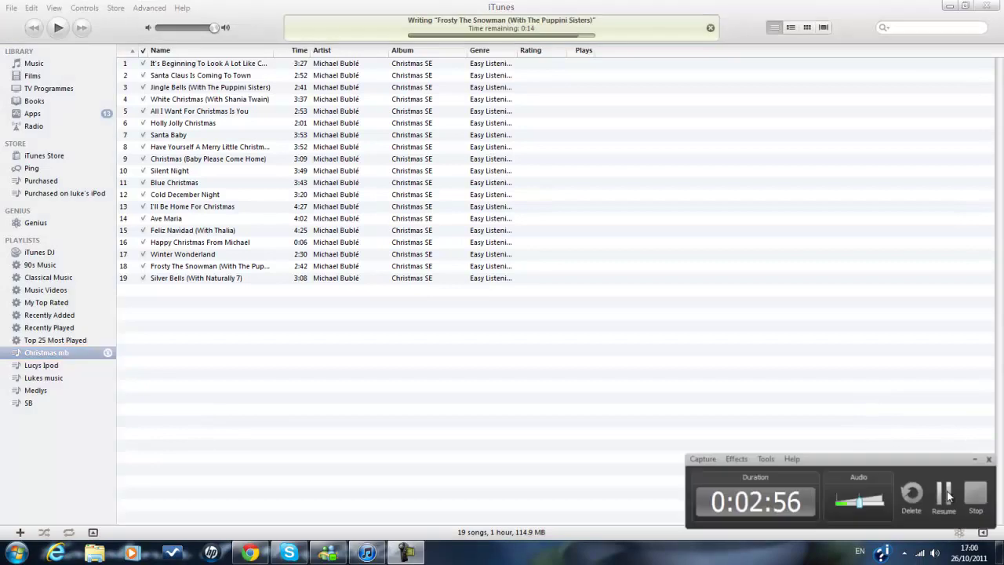
Wait for the burn to complete until the 19-song Christmas mb disc appears under Devices
click(945, 494)
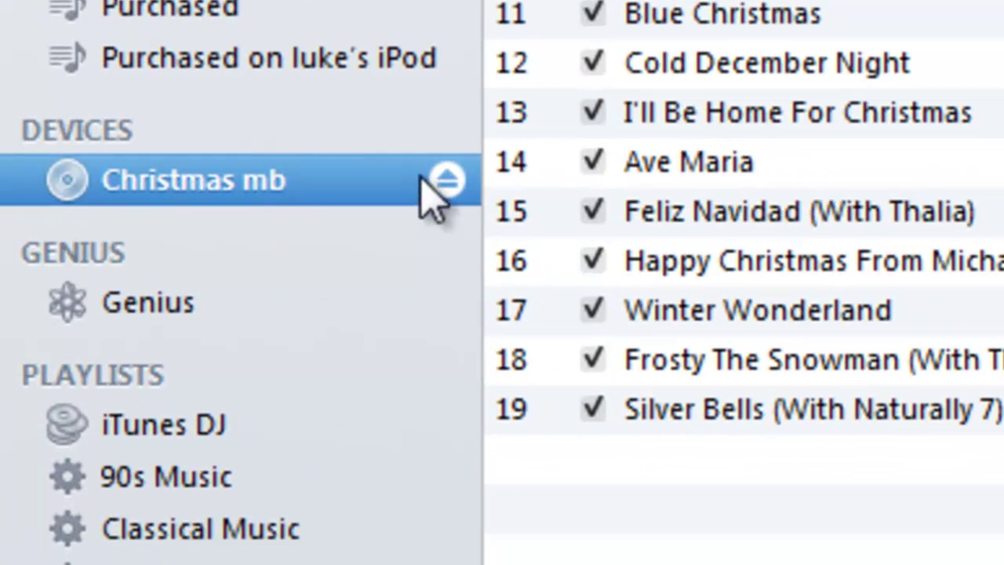
Eject the burned Christmas mb disc and return to the music library's albums view
click(448, 186)
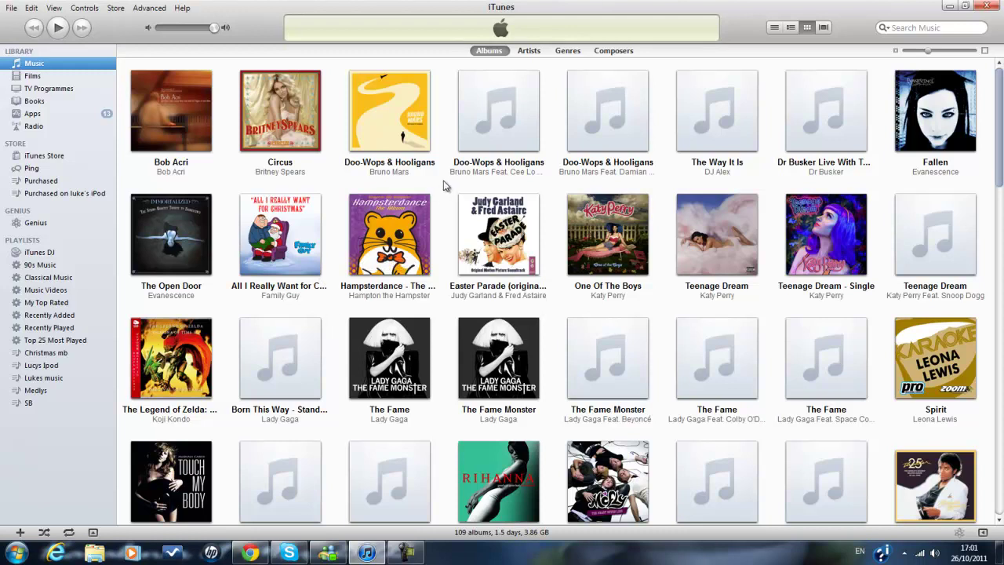
click(406, 552)
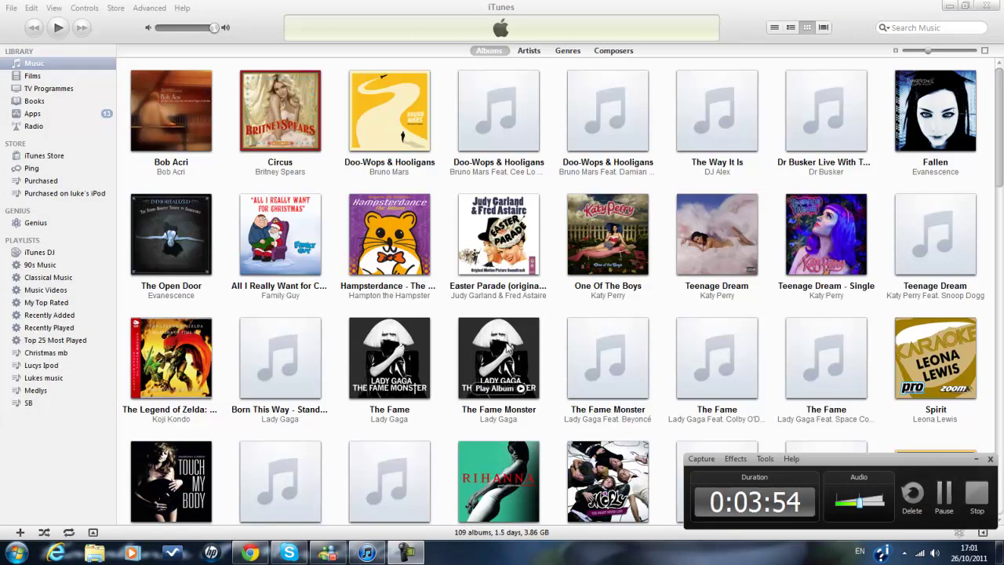